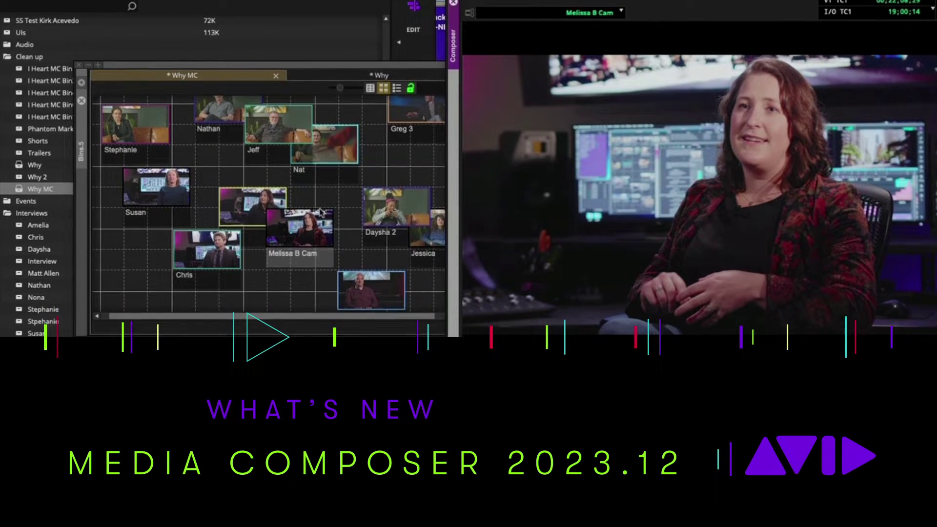
# Bring up the Melissa B Cam clip's context menu to reveal Export Transcript.
pyautogui.rightClick(320, 212)
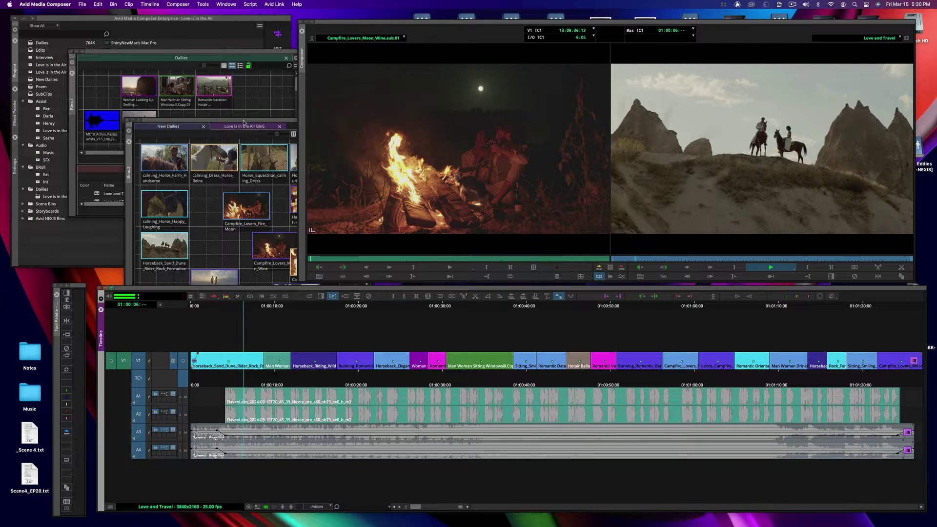
# Raise the New Dailies and Dailies bins and browse the 2023.12 What's new feature list.
pyautogui.moveTo(244, 122); pyautogui.dragTo(242, 95)
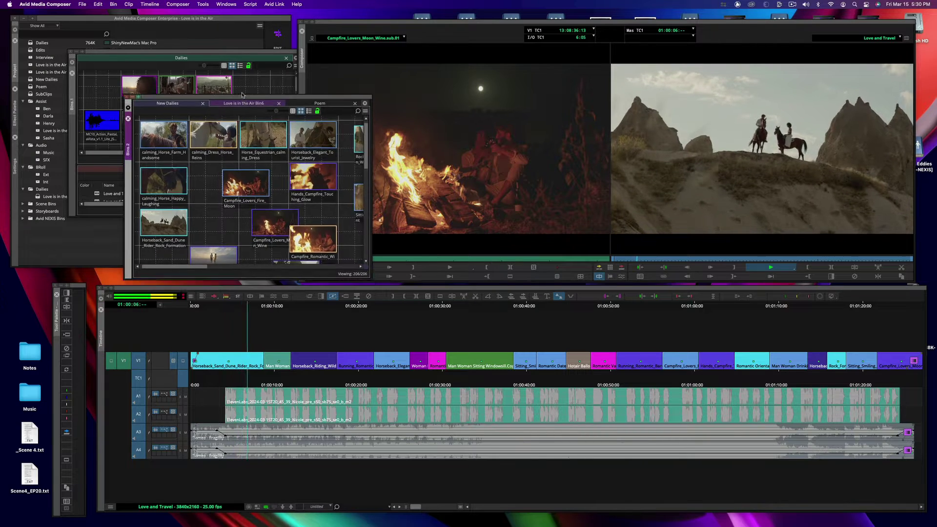
pyautogui.moveTo(256, 56); pyautogui.dragTo(248, 49)
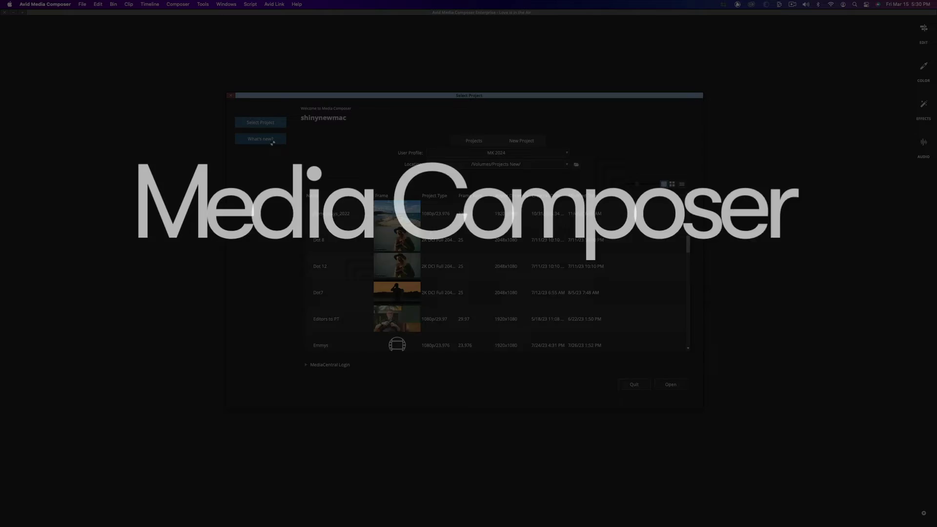
pyautogui.click(271, 142)
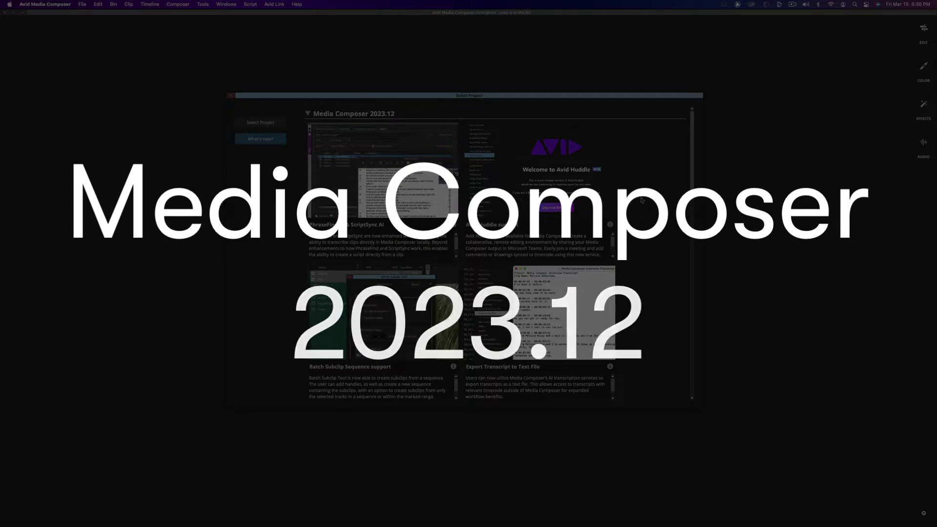
pyautogui.scroll(-3, 695, 211)
pyautogui.scroll(-2, 695, 211)
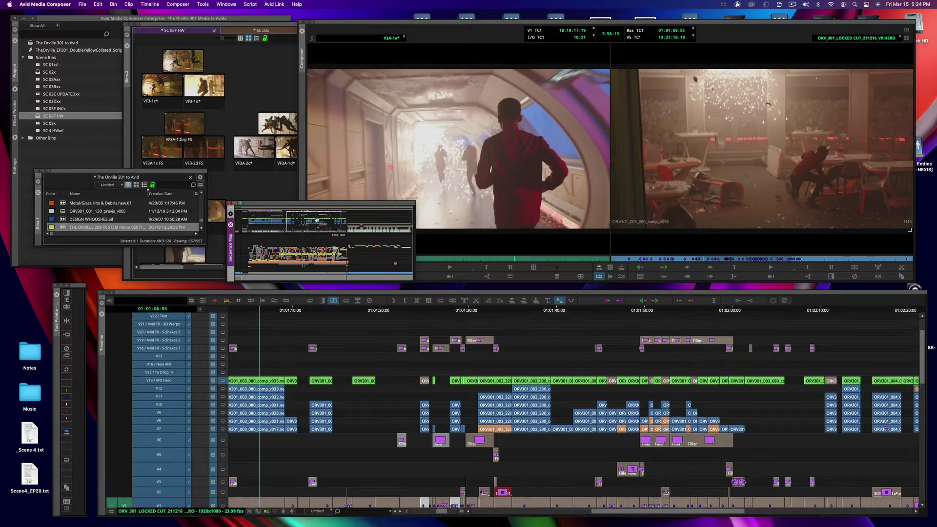
pyautogui.moveTo(317, 221); pyautogui.dragTo(332, 230)
# Open the Basic Tool Palette and dock it vertically beside the Timeline.
pyautogui.click(202, 4)
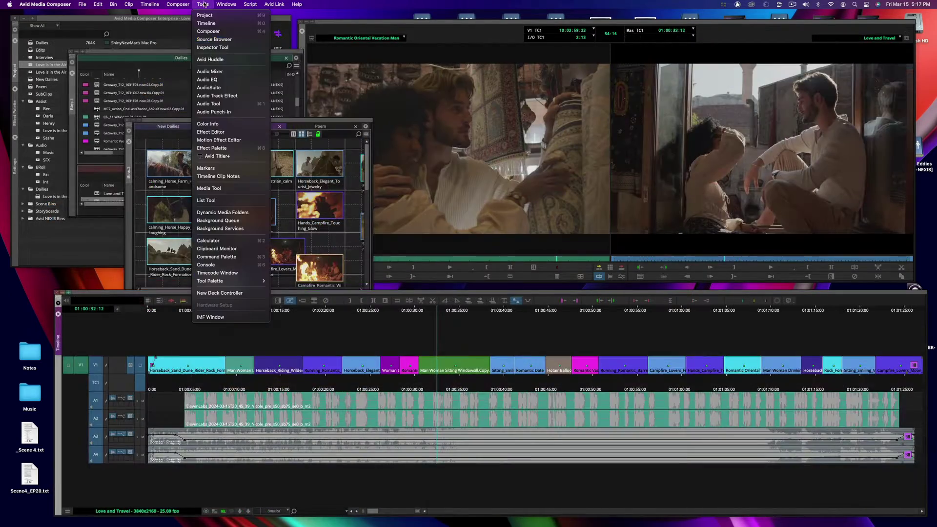
pyautogui.moveTo(237, 283)
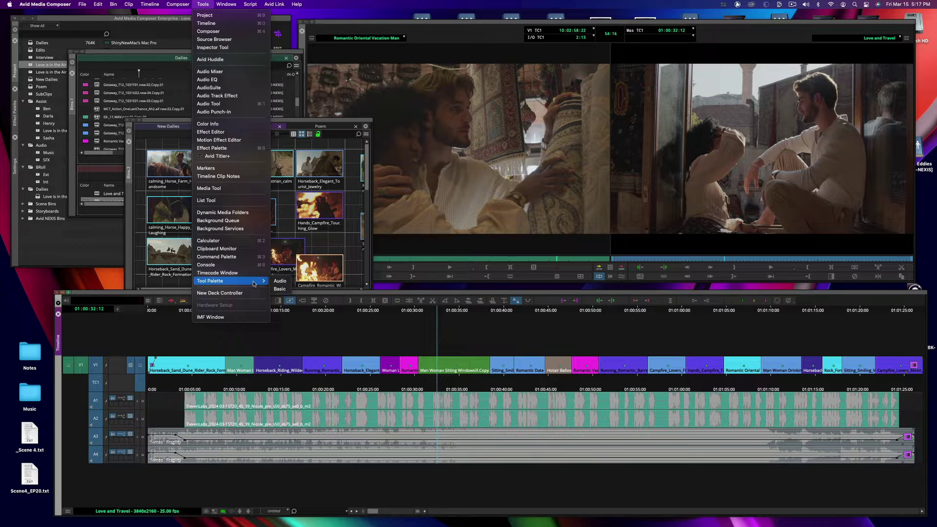
pyautogui.click(281, 289)
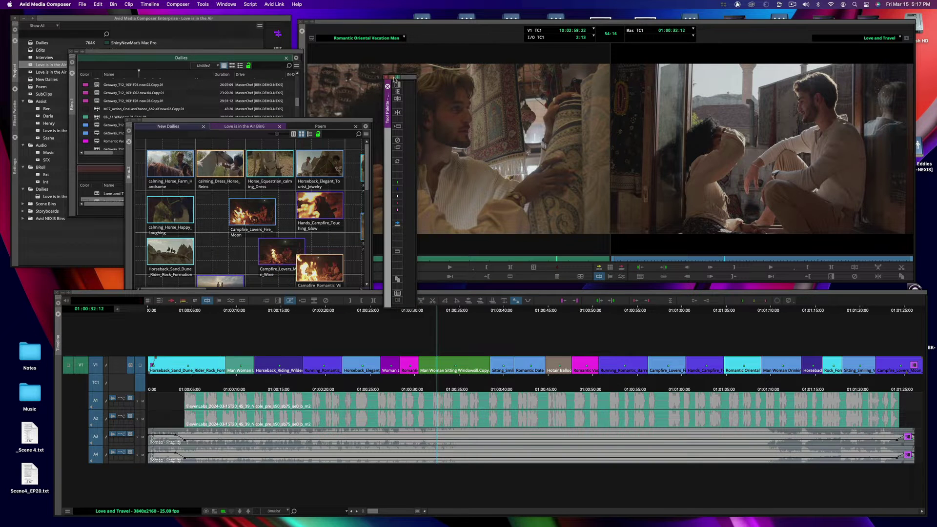
pyautogui.moveTo(394, 78); pyautogui.dragTo(79, 297)
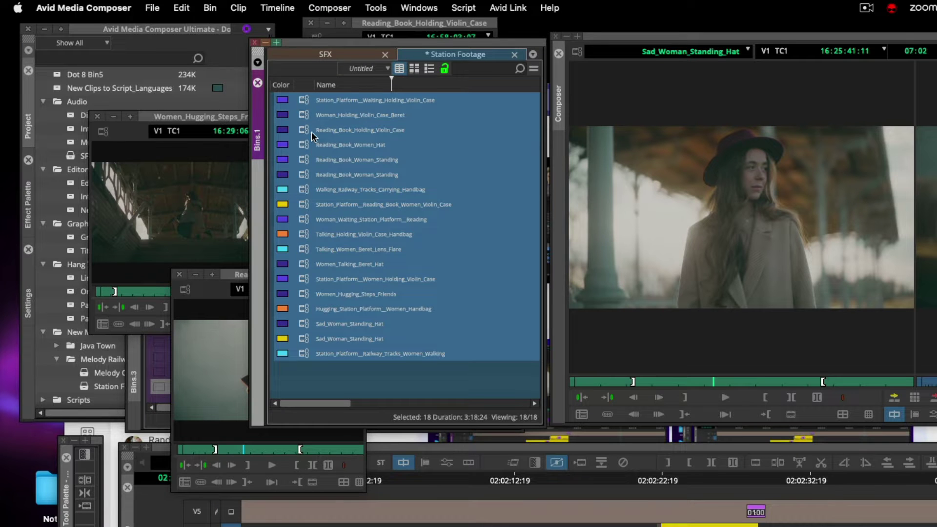
# Batch-create subclips for the 18 selected Station Footage clips, then select twelve of them.
pyautogui.rightClick(311, 132)
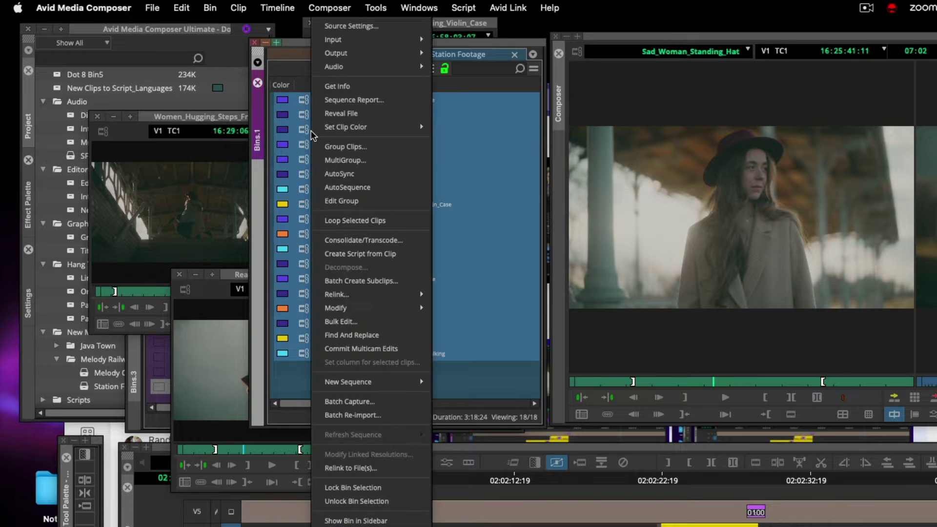
pyautogui.click(403, 281)
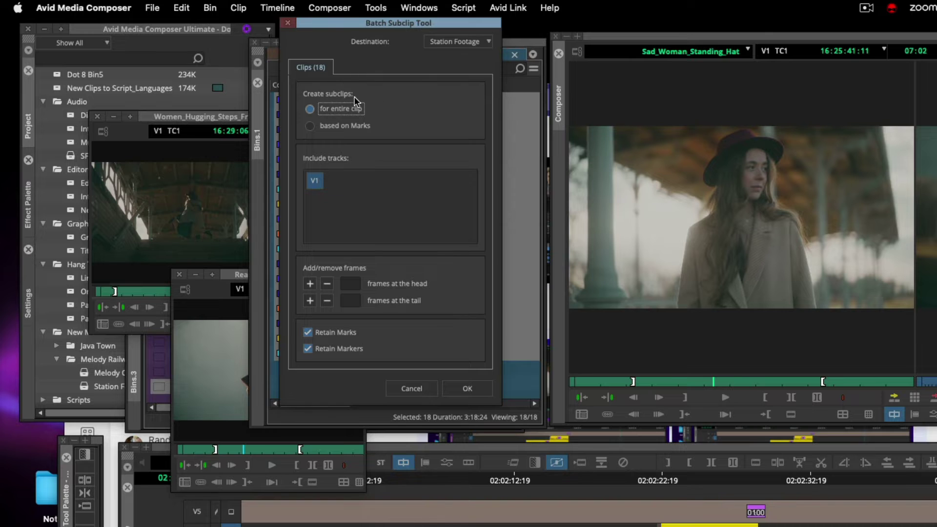
pyautogui.click(467, 389)
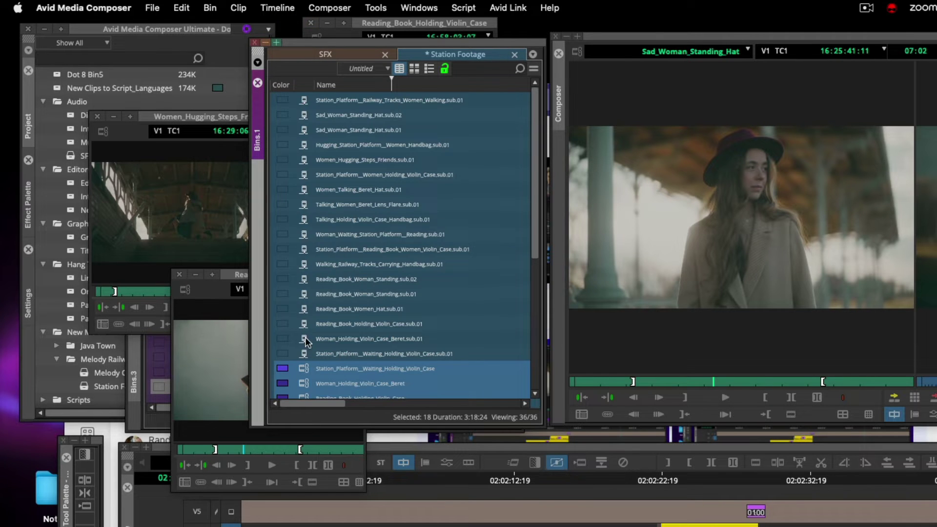
pyautogui.click(308, 117)
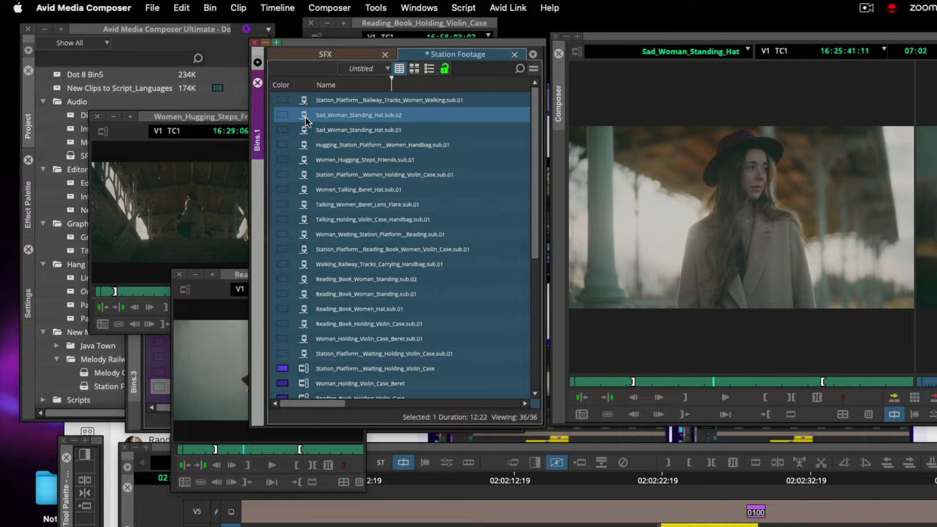
pyautogui.keyDown('shift'); pyautogui.click(303, 275); pyautogui.keyUp('shift')
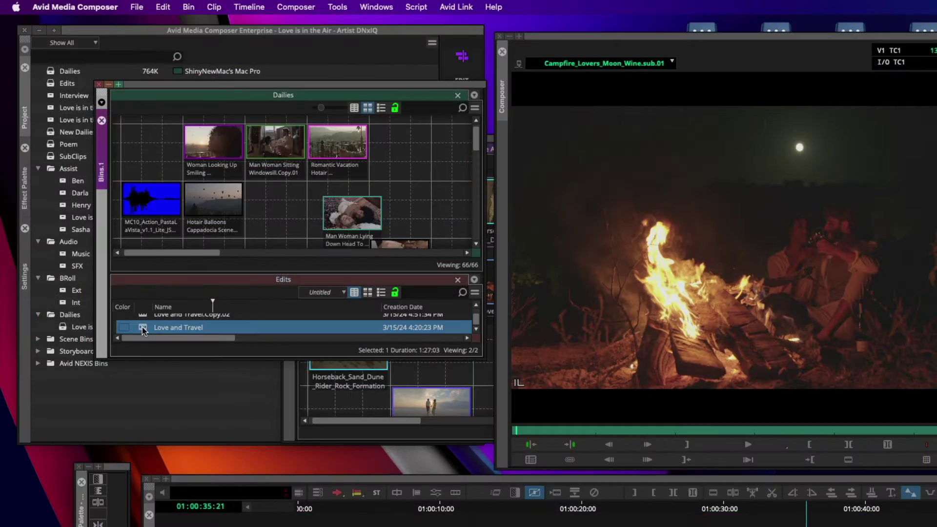
# Batch-create subclips from Love and Travel into the SubClips bin with 10-frame handles and a new sequence.
pyautogui.rightClick(86, 198)
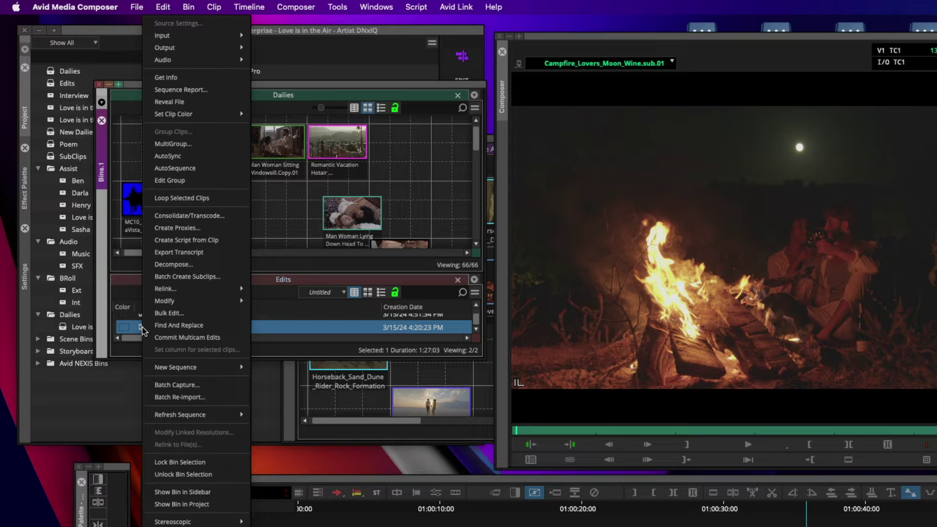
pyautogui.click(211, 279)
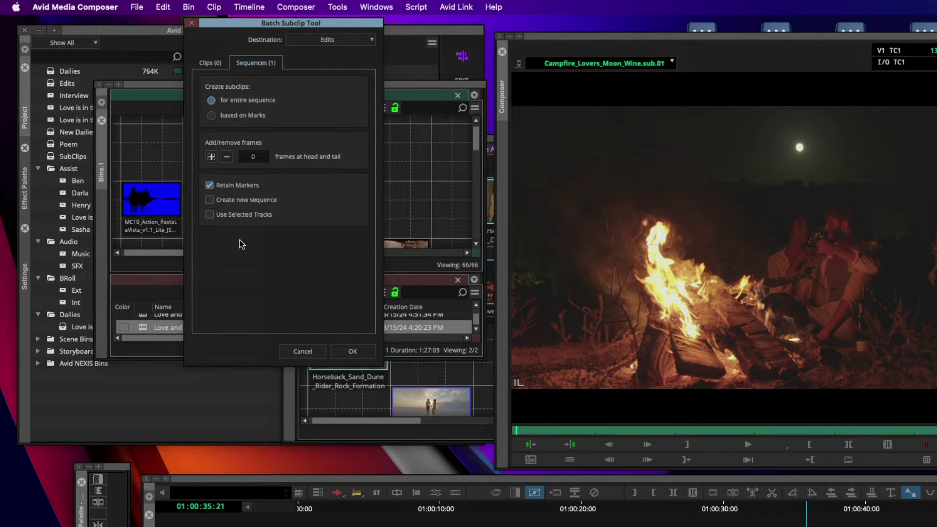
pyautogui.moveTo(268, 22); pyautogui.dragTo(274, 157)
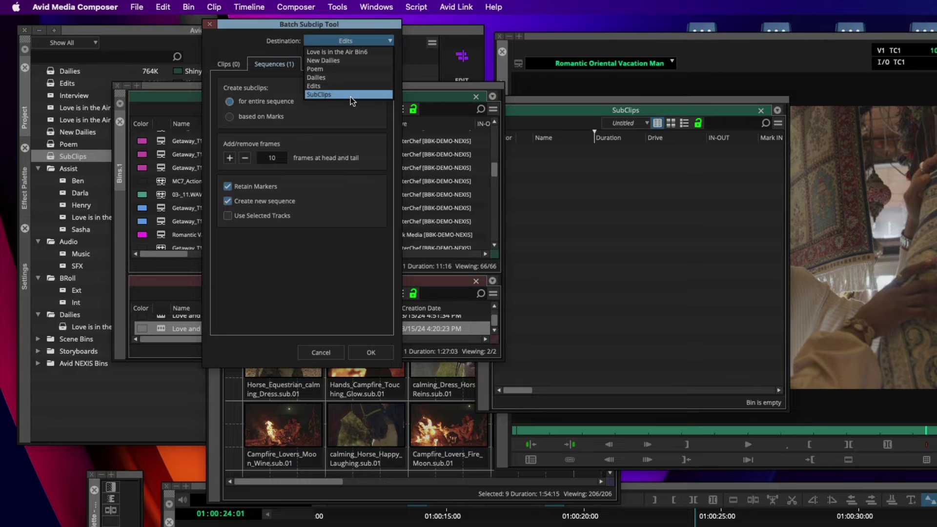
pyautogui.click(350, 96)
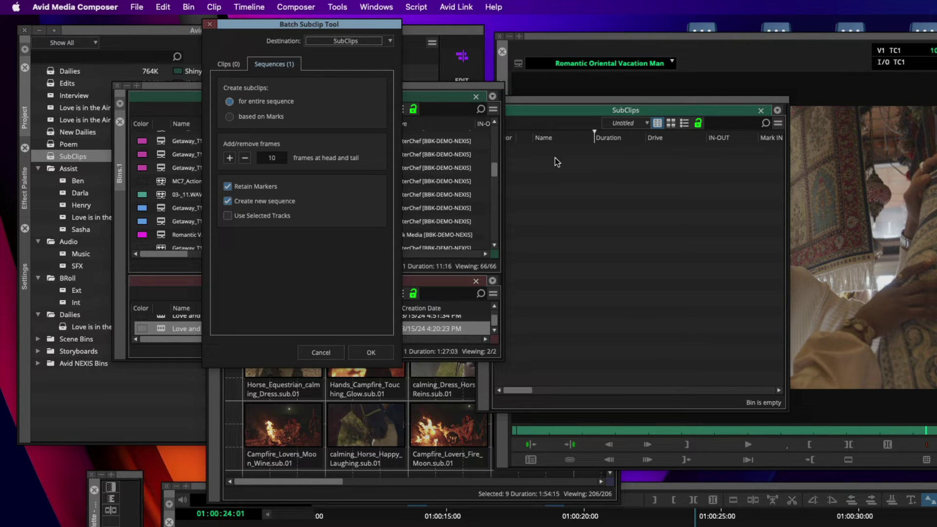
pyautogui.click(373, 354)
pyautogui.click(372, 353)
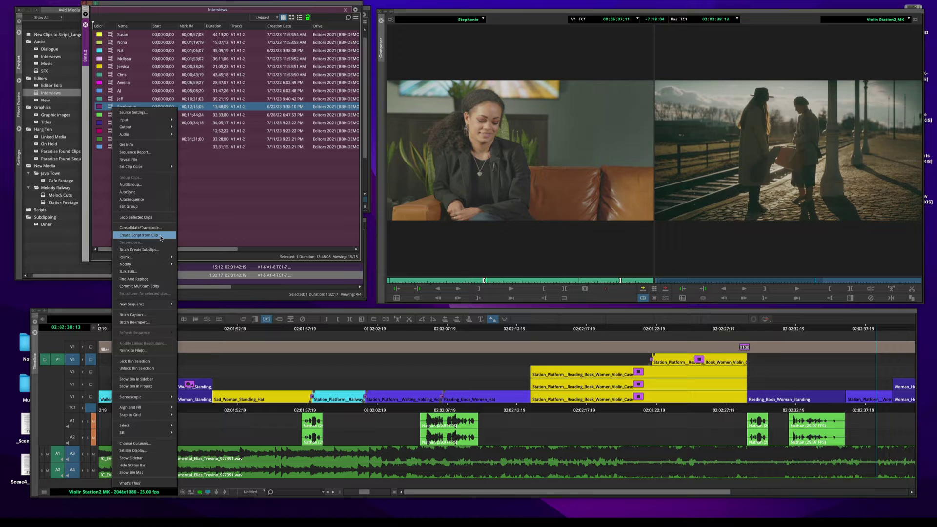
# Create a script from the selected interview clip.
pyautogui.click(161, 236)
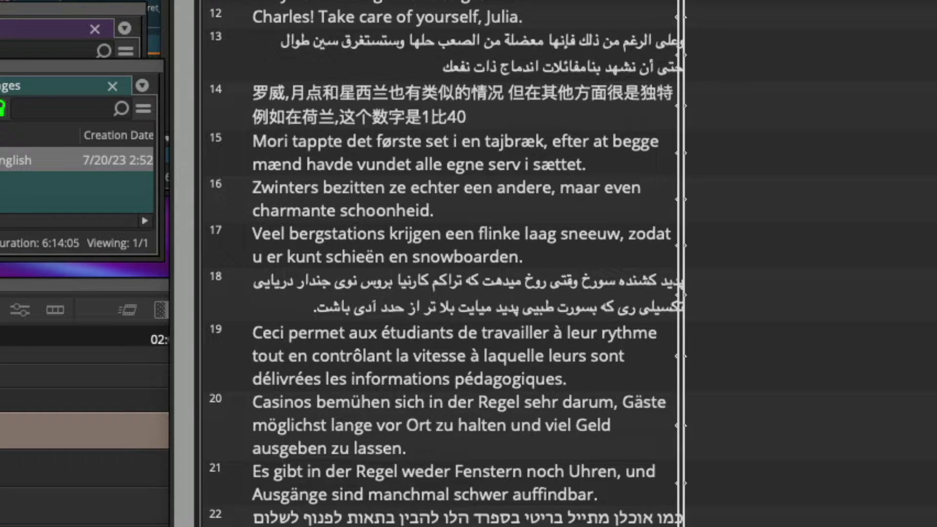
pyautogui.scroll(-5, 448, 264)
pyautogui.scroll(-8, 448, 264)
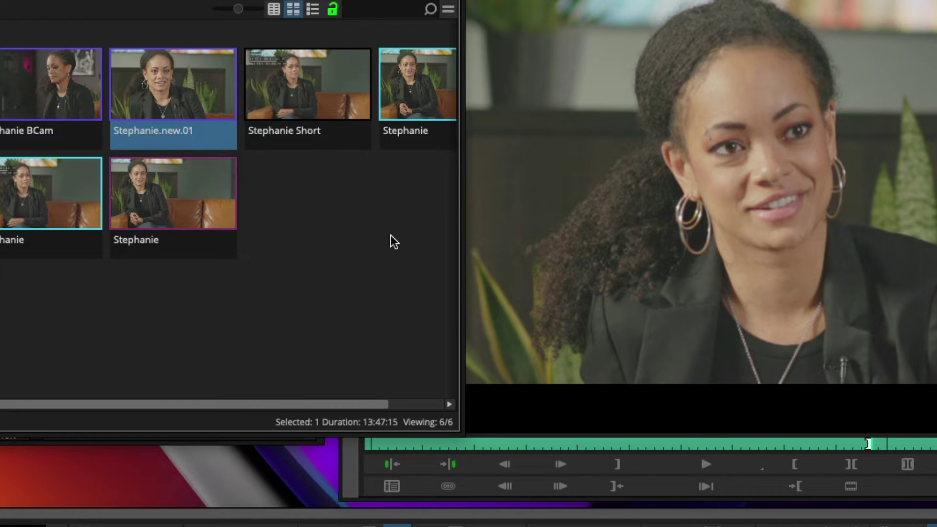
# Export Stephanie.new.01's transcript to Stephanie.new.01.txt and review its timecoded lines.
pyautogui.rightClick(193, 83)
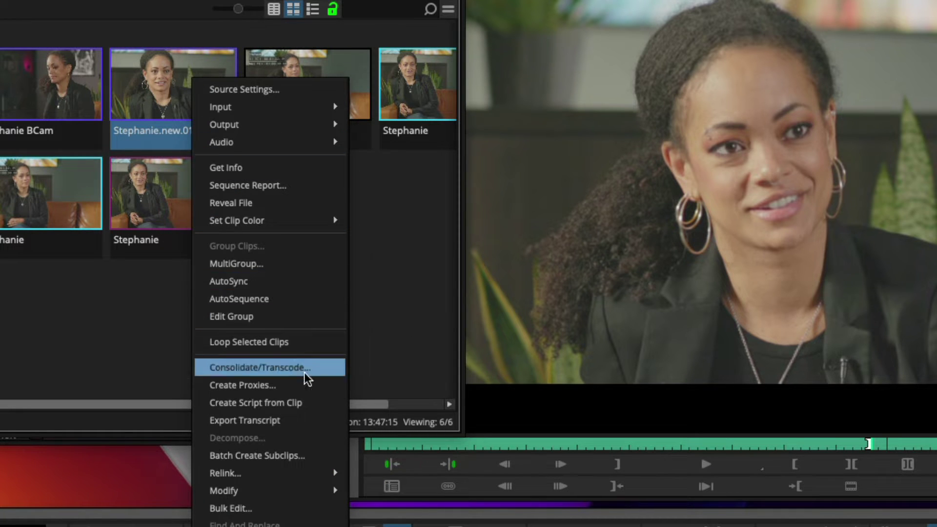
pyautogui.click(306, 419)
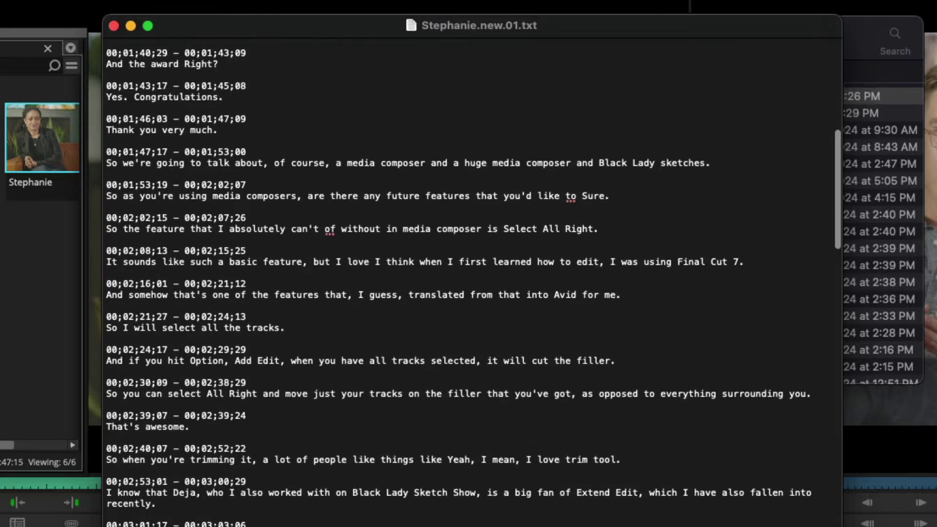
pyautogui.scroll(-5, 463, 283)
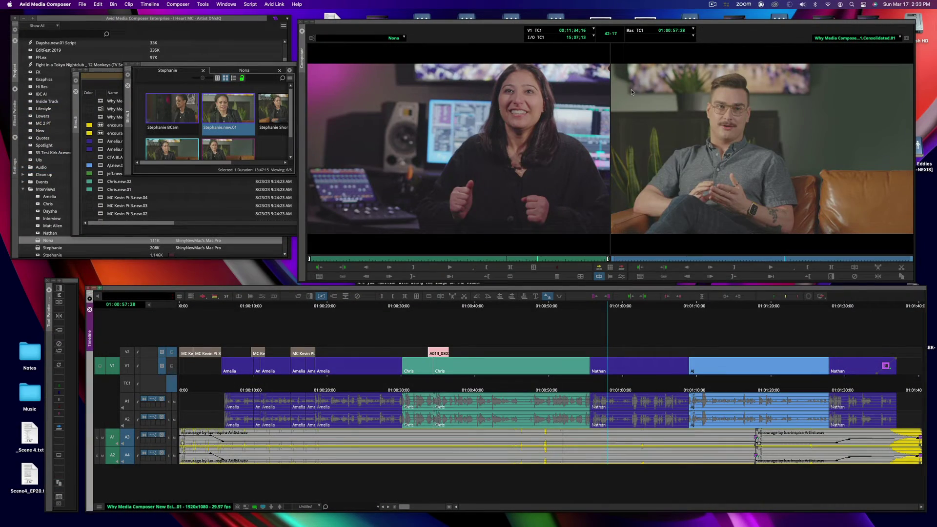
# Set the record monitor sequence's export to M4A audio using AAC with a Stereo mix.
pyautogui.rightClick(633, 91)
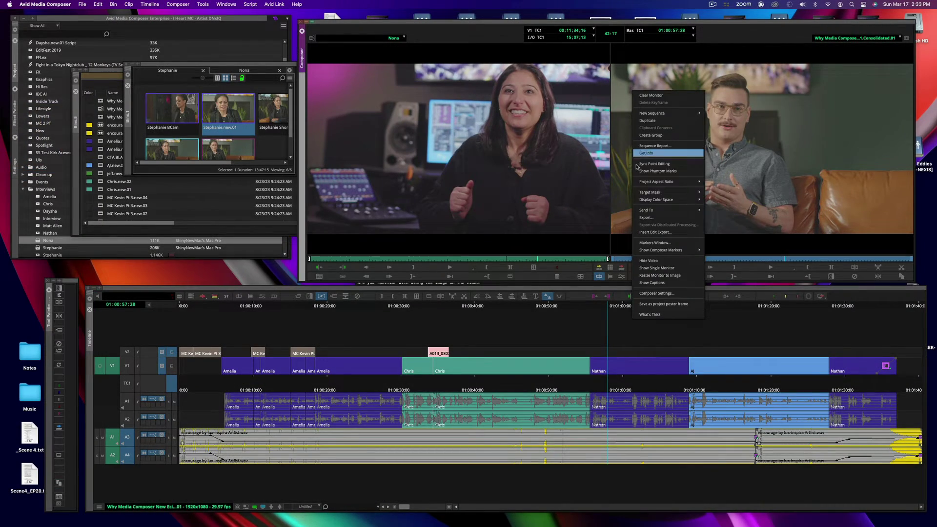
pyautogui.click(646, 217)
pyautogui.click(437, 161)
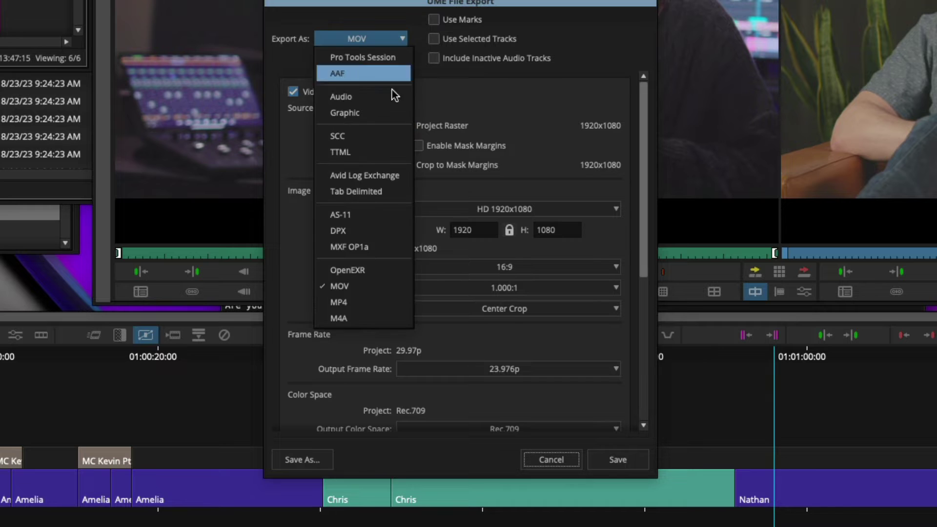
pyautogui.click(372, 320)
pyautogui.click(605, 131)
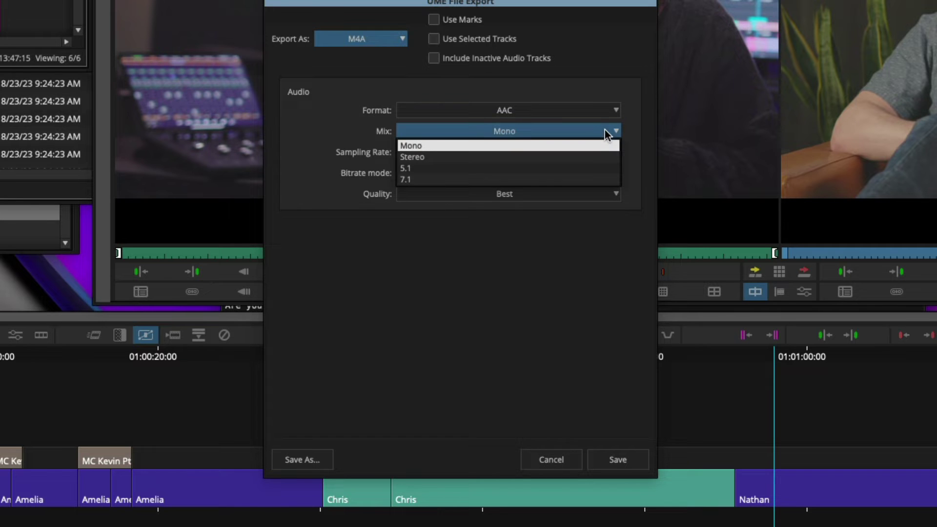
pyautogui.click(585, 157)
pyautogui.click(573, 151)
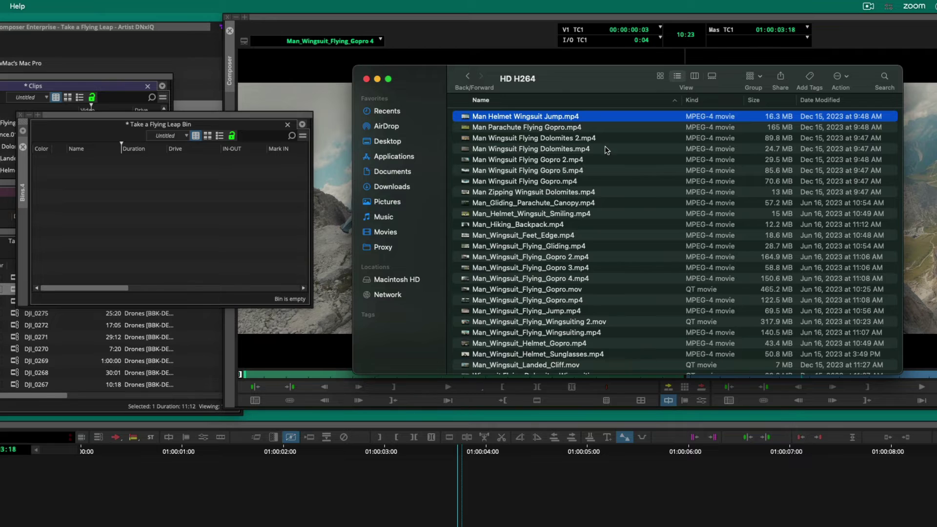
# Add the first four wingsuit MP4 files from HD H264 to the Take a Flying Leap bin.
pyautogui.click(466, 131)
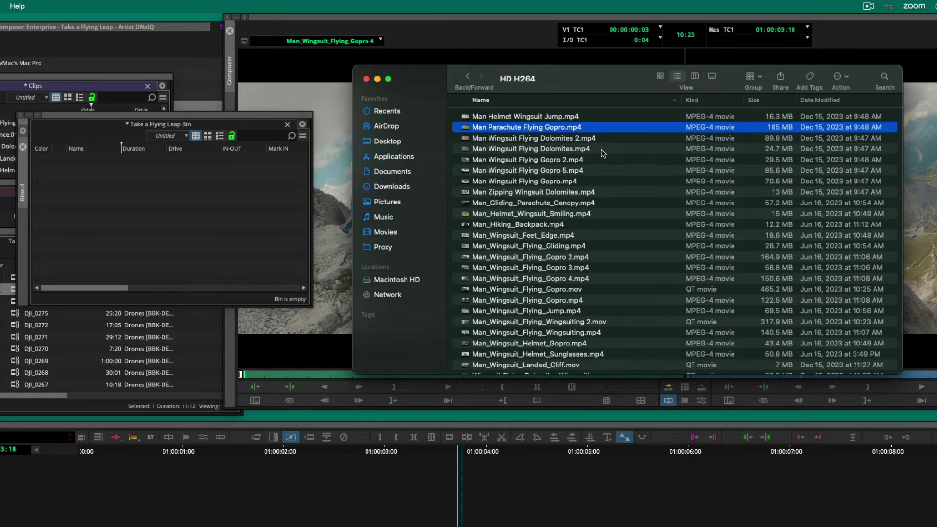
pyautogui.click(603, 149)
pyautogui.click(605, 117)
pyautogui.keyDown('shift'); pyautogui.click(598, 149); pyautogui.keyUp('shift')
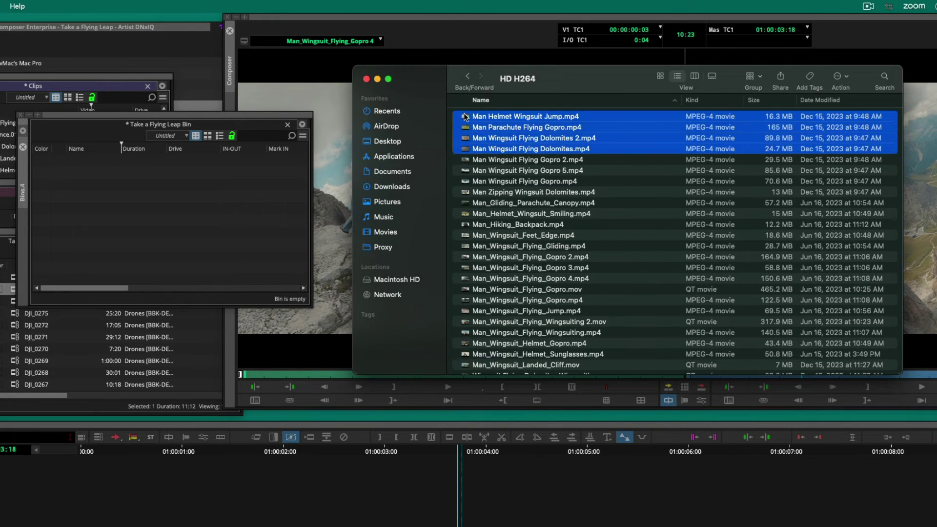
pyautogui.moveTo(466, 118); pyautogui.dragTo(189, 195)
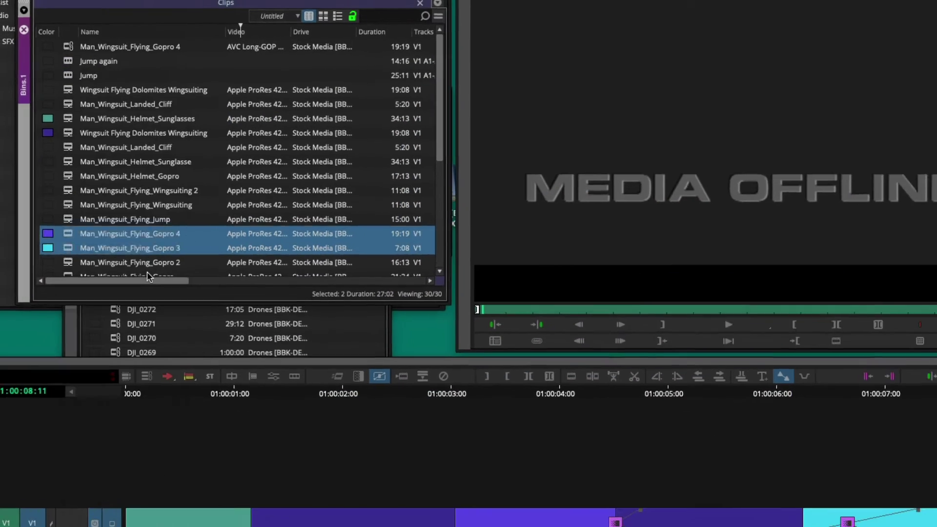
# Batch-import the offline Man_Wingsuit_Flying_Gopro 3 and 4 clips as Apple ProRes 422 media.
pyautogui.click(709, 349)
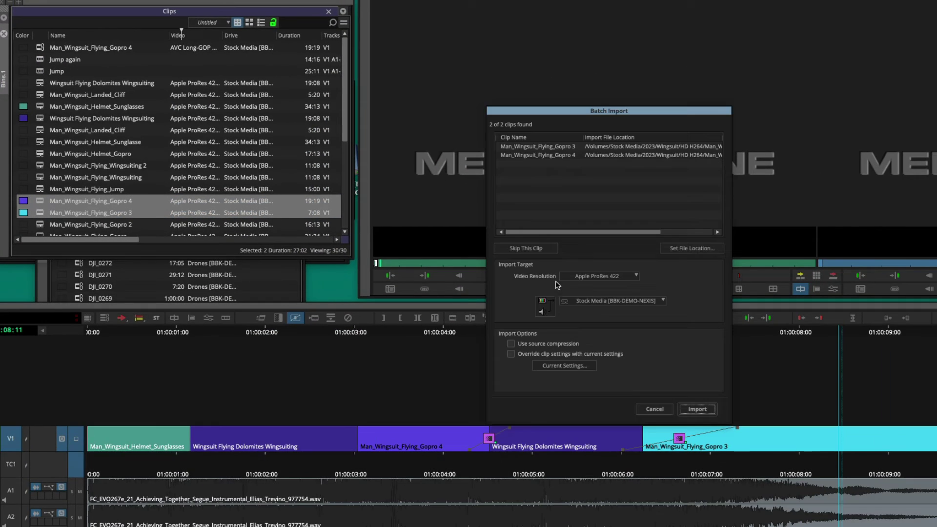
pyautogui.click(698, 409)
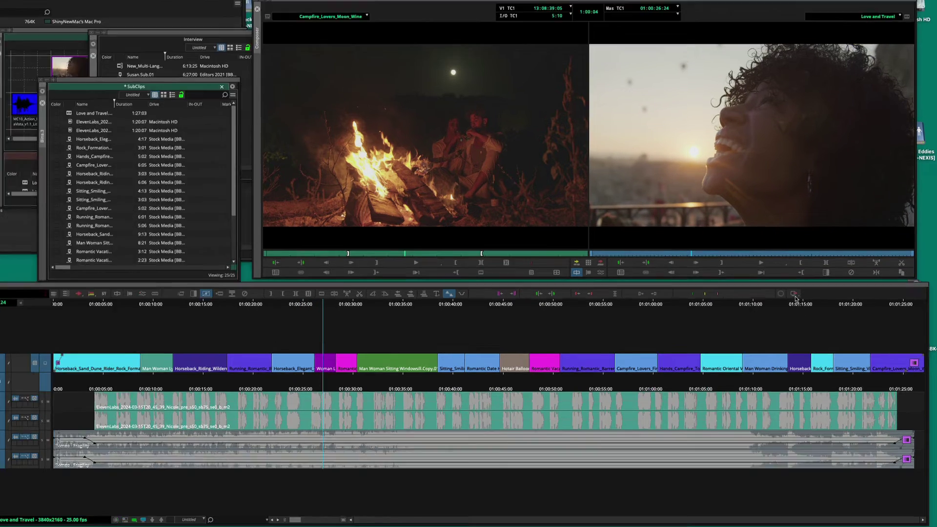
pyautogui.click(801, 296)
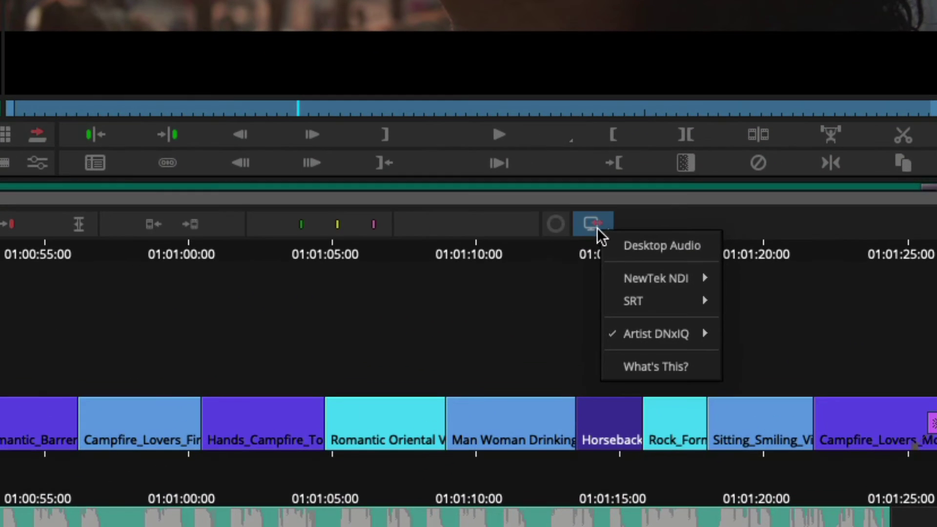
pyautogui.moveTo(636, 299)
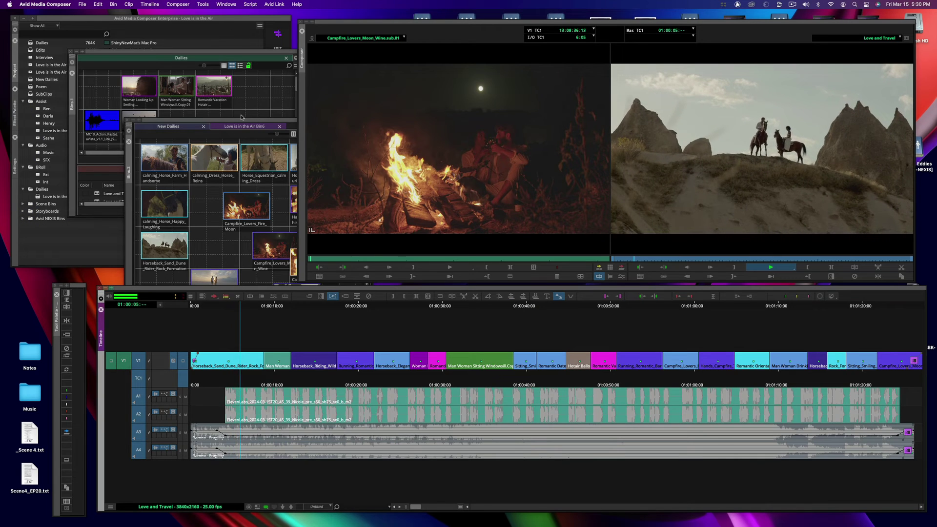
# Rearrange the bin windows and show Love is in the Air Bin6 as a Frame view thumbnail grid.
pyautogui.moveTo(241, 118); pyautogui.dragTo(251, 95)
pyautogui.moveTo(257, 51)
pyautogui.mouseDown()
pyautogui.moveTo(281, 88)
pyautogui.moveTo(245, 49)
pyautogui.mouseUp()
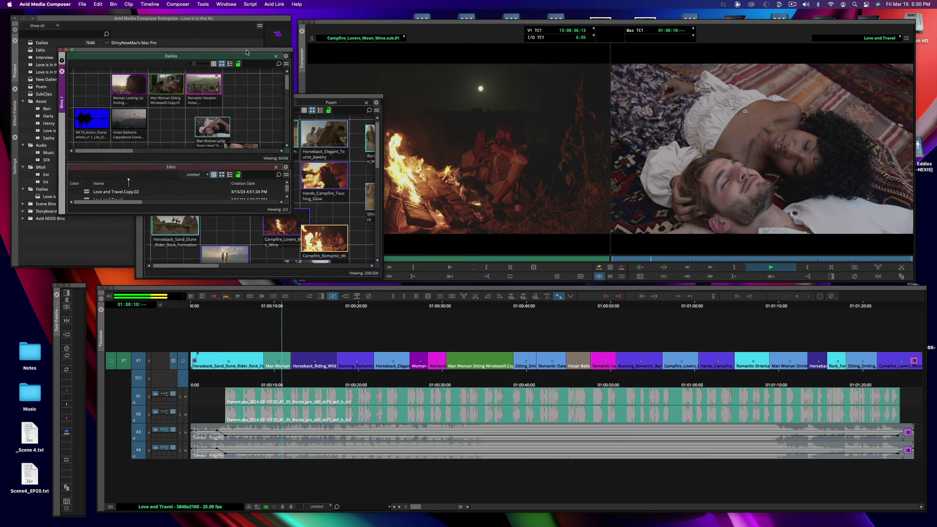
pyautogui.moveTo(317, 97); pyautogui.dragTo(285, 84)
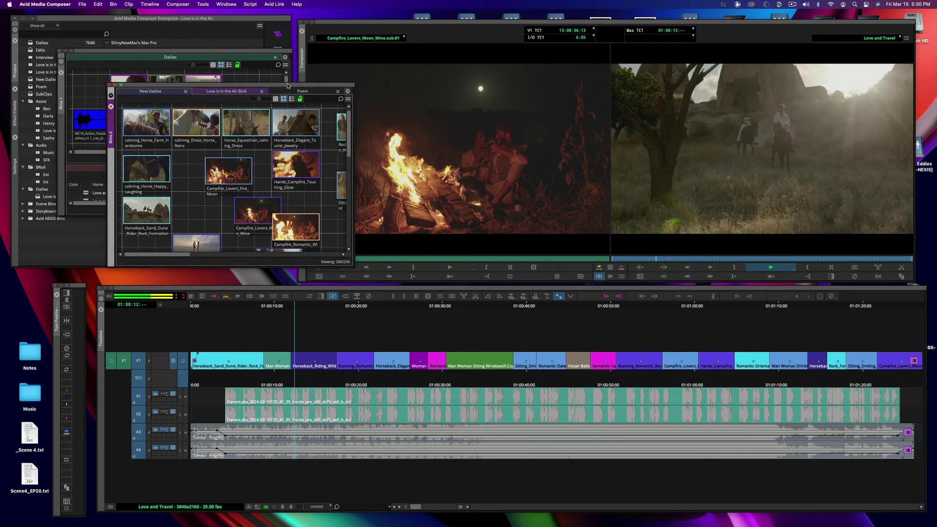
pyautogui.click(222, 90)
pyautogui.click(229, 87)
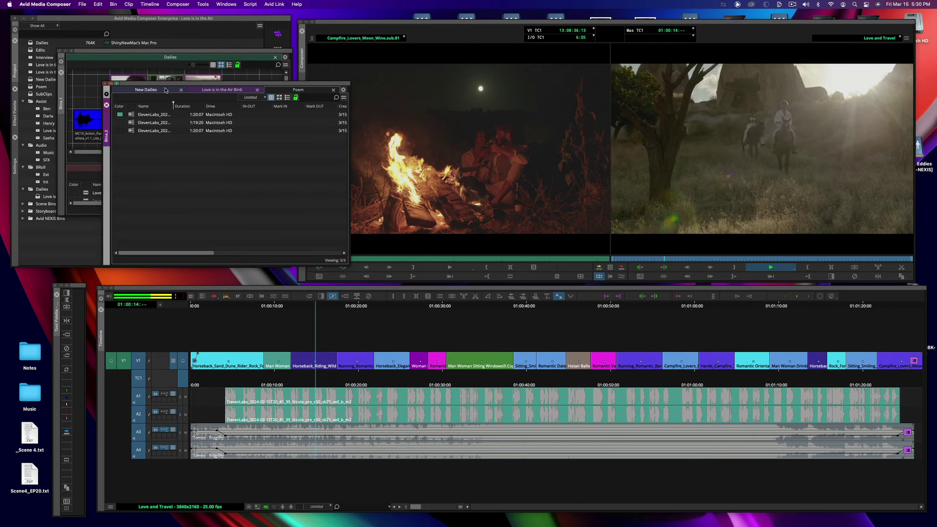
pyautogui.moveTo(229, 87); pyautogui.dragTo(297, 86)
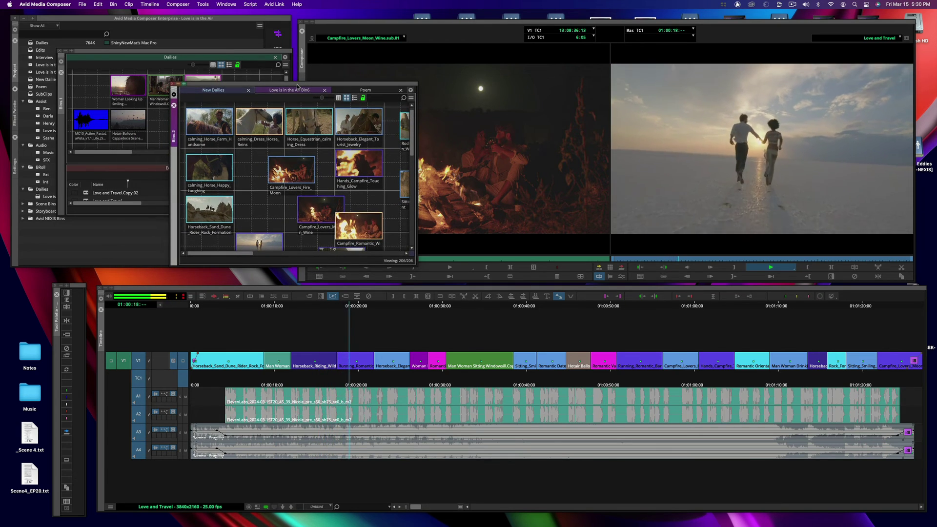